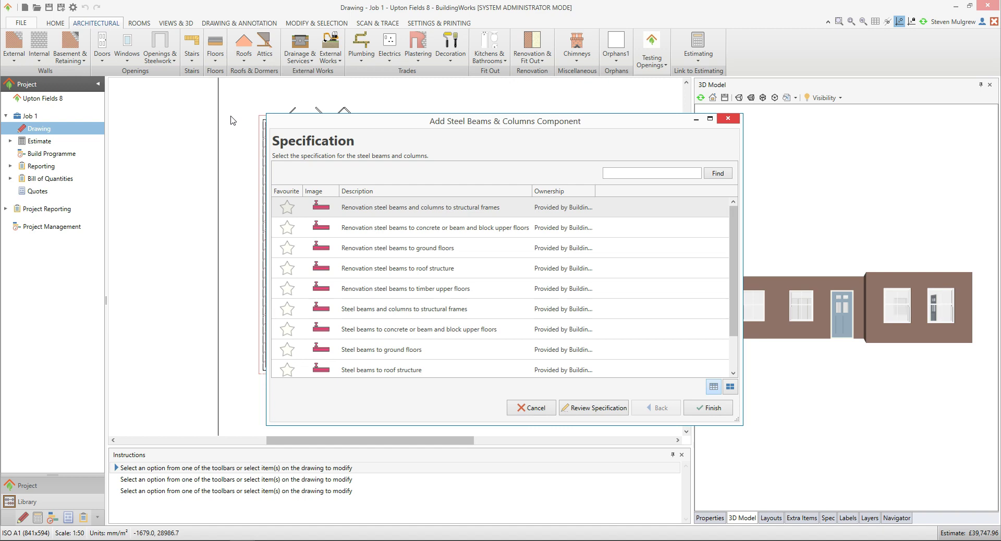
Add a steel beams and columns component with the "Steel beams to timber upper floors" specification
{"action": "left_click_drag", "start_coordinate": [732, 296], "coordinate": [735, 352]}
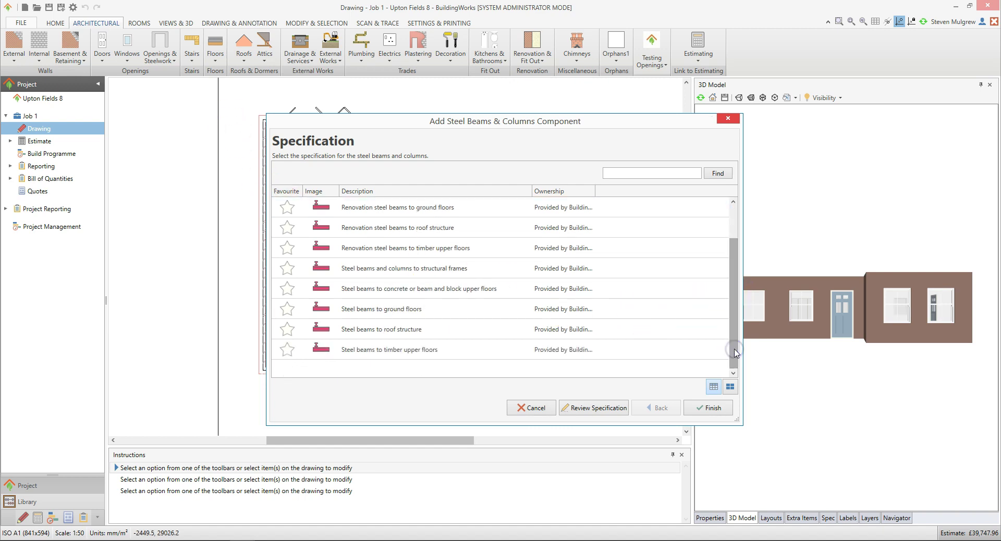
{"action": "left_click", "coordinate": [453, 354]}
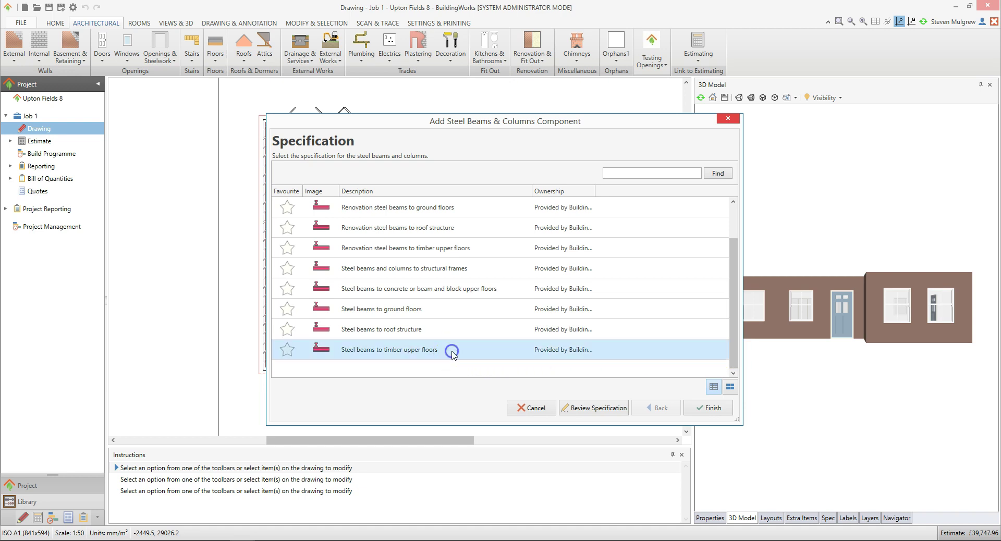
{"action": "left_click", "coordinate": [465, 370]}
{"action": "left_click", "coordinate": [703, 408]}
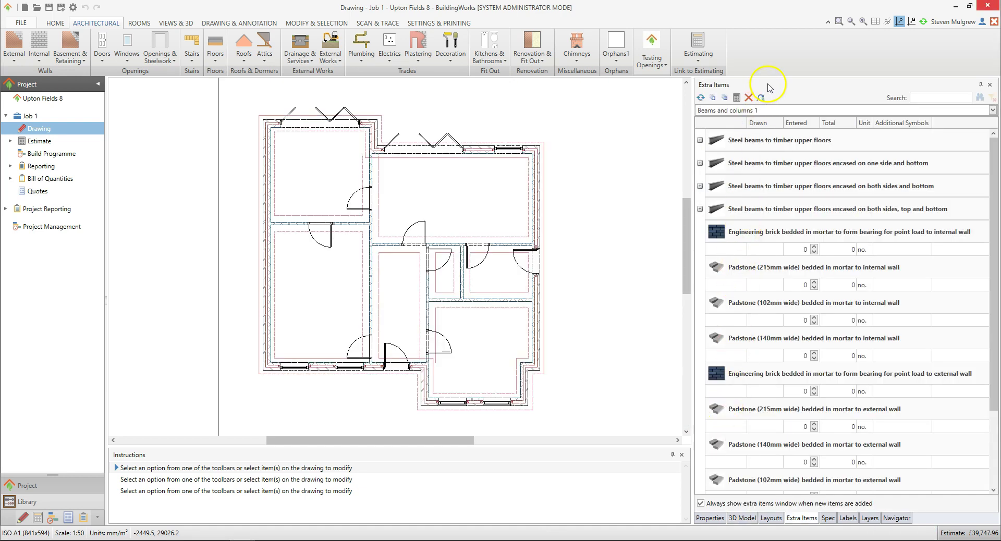
{"action": "left_click", "coordinate": [735, 97]}
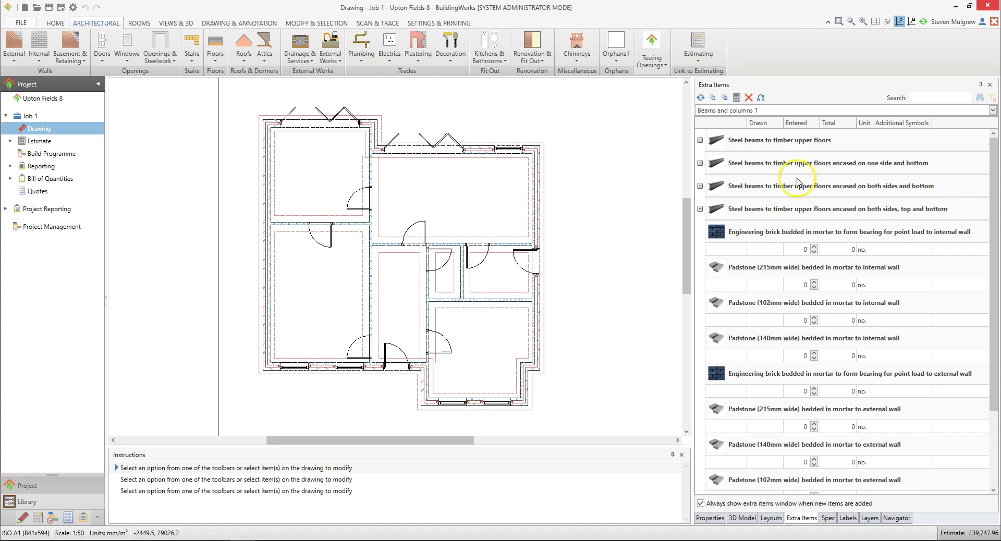
Draw a 203x102x23UB steel beam about 3945 mm long across the upper-left room, from the internal wall corner to the external wall
{"action": "left_click", "coordinate": [700, 140]}
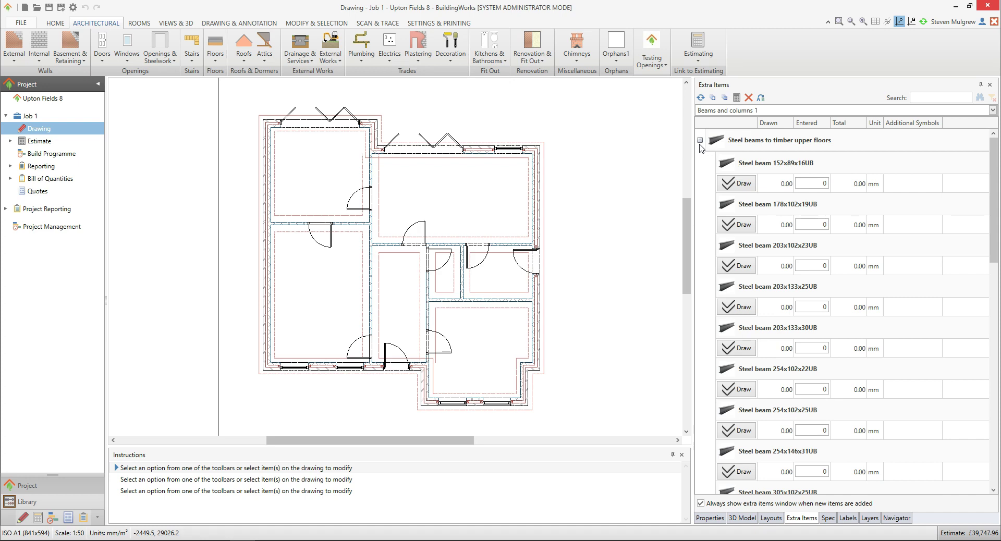
{"action": "left_click", "coordinate": [744, 266]}
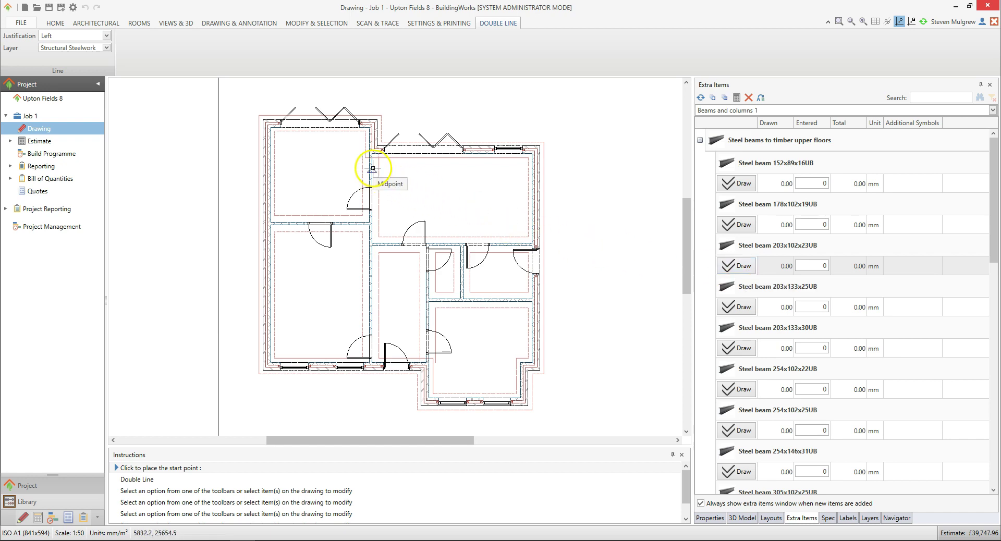
{"action": "scroll", "coordinate": [371, 163], "scroll_direction": "up", "scroll_amount": 2}
{"action": "scroll", "coordinate": [371, 146], "scroll_direction": "up", "scroll_amount": 2}
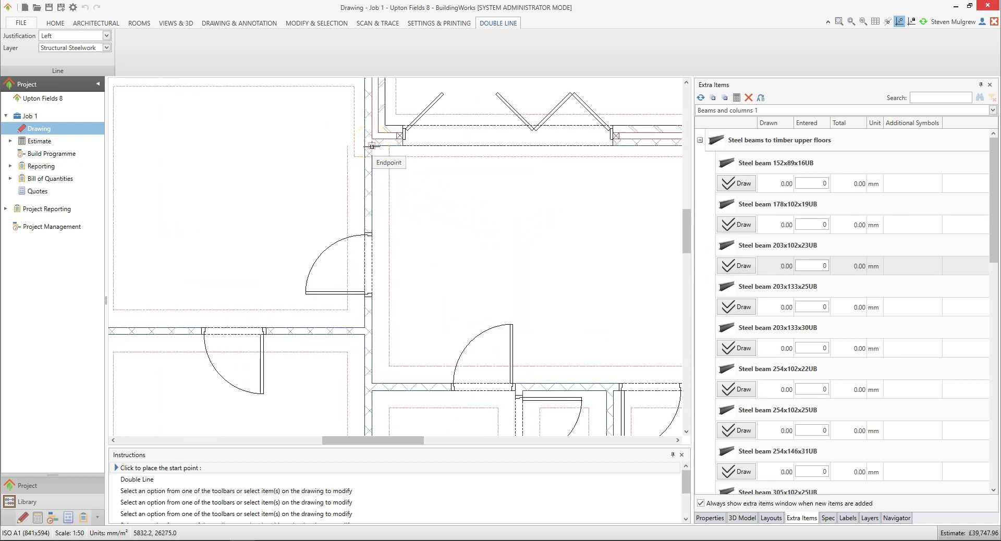
{"action": "left_click", "coordinate": [371, 146]}
{"action": "left_click", "coordinate": [372, 146]}
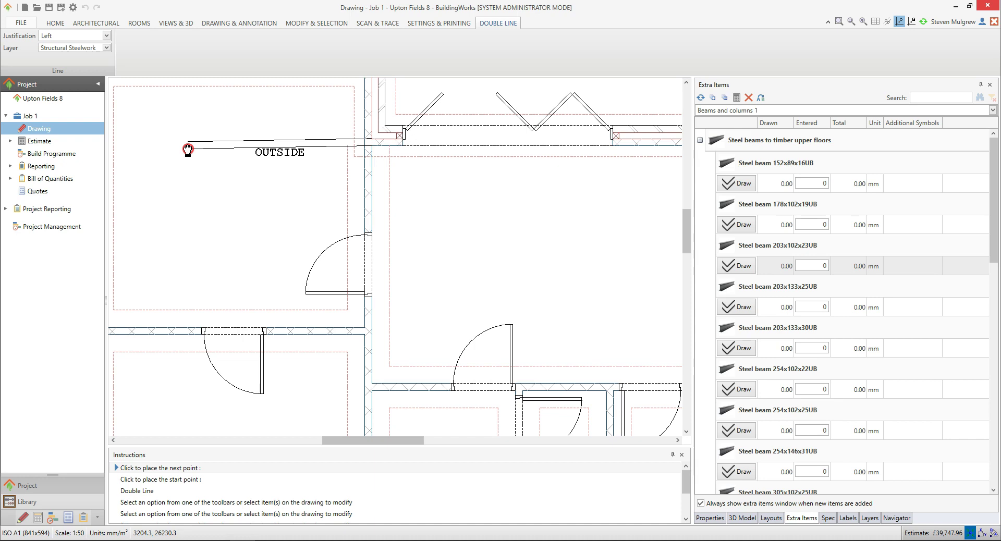
{"action": "mouse_move", "coordinate": [187, 150]}
{"action": "middle_mouse_down"}
{"action": "mouse_move", "coordinate": [229, 211]}
{"action": "mouse_move", "coordinate": [368, 250]}
{"action": "middle_mouse_up"}
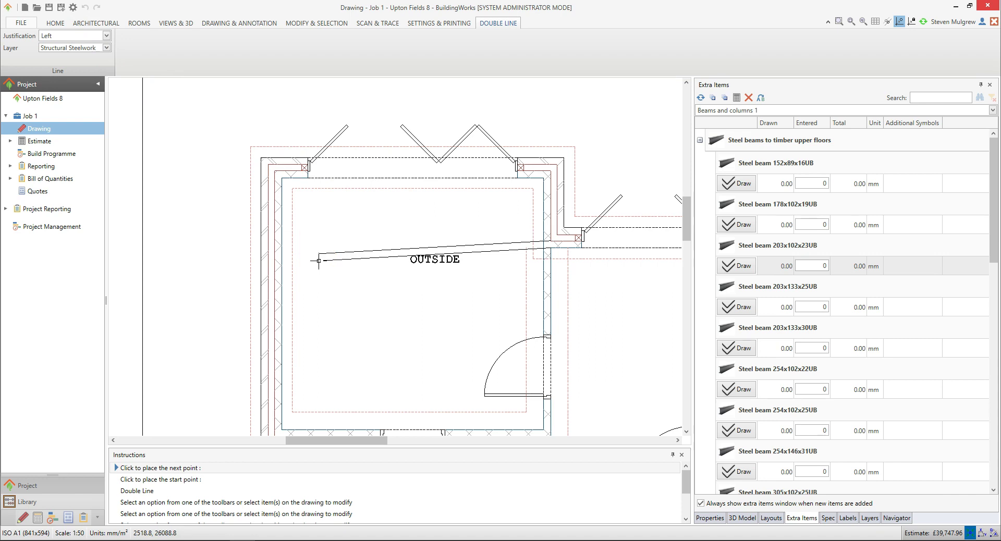
{"action": "left_click", "coordinate": [274, 250]}
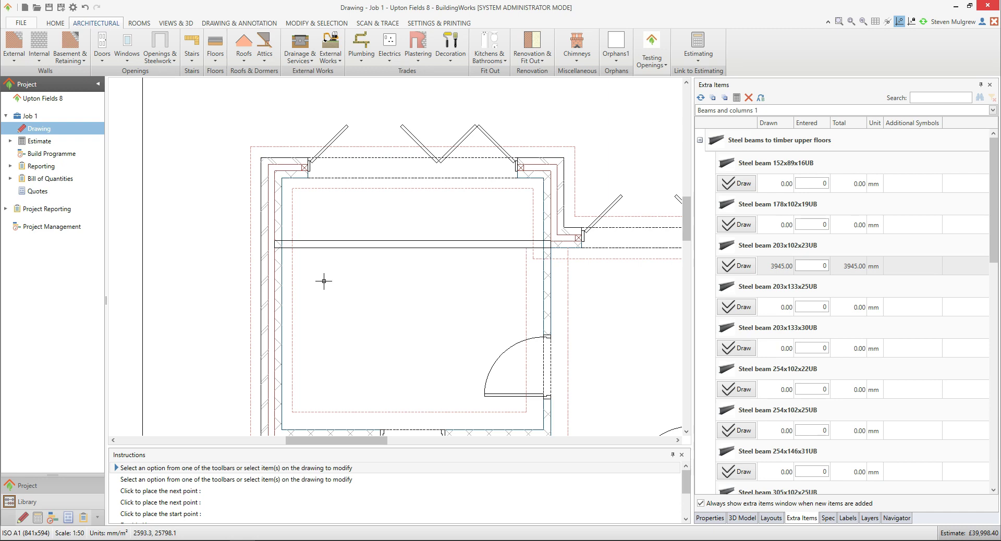
Enable nearest-point snapping and draw a second 203x102x23UB beam, about 3945 mm long, directly alongside the first
{"action": "right_click", "coordinate": [324, 281]}
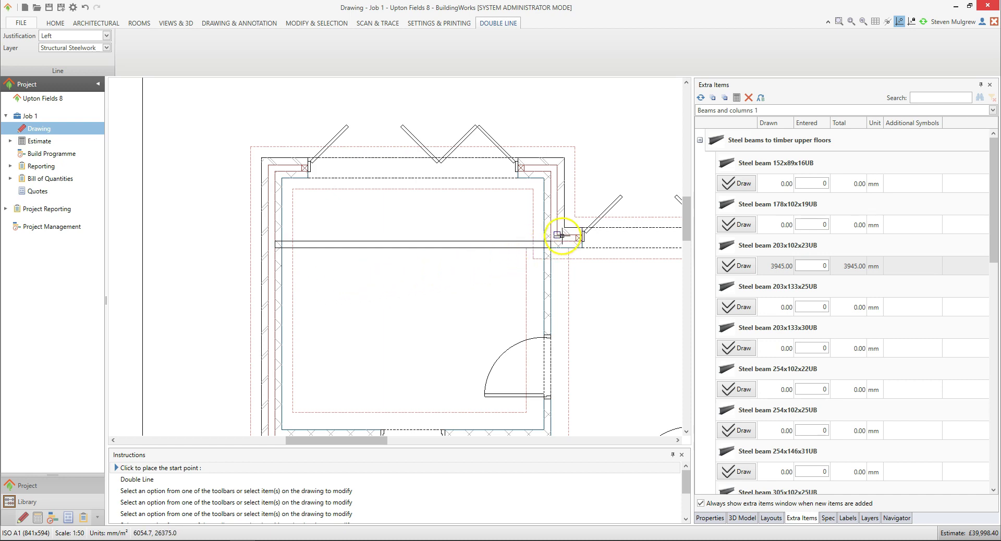
{"action": "scroll", "coordinate": [555, 240], "scroll_direction": "up", "scroll_amount": 2}
{"action": "scroll", "coordinate": [557, 234], "scroll_direction": "up", "scroll_amount": 2}
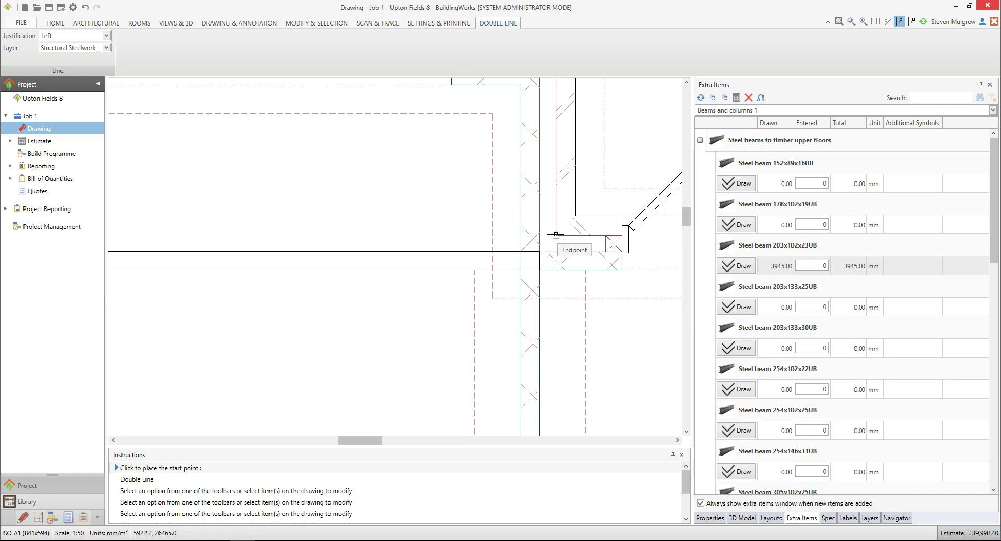
{"action": "left_click", "coordinate": [514, 235]}
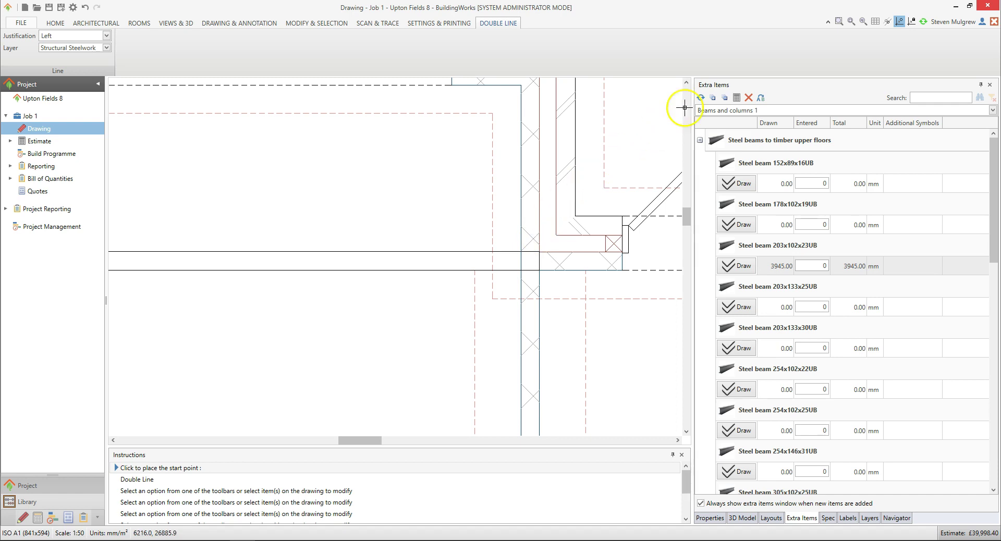
{"action": "left_click", "coordinate": [887, 23]}
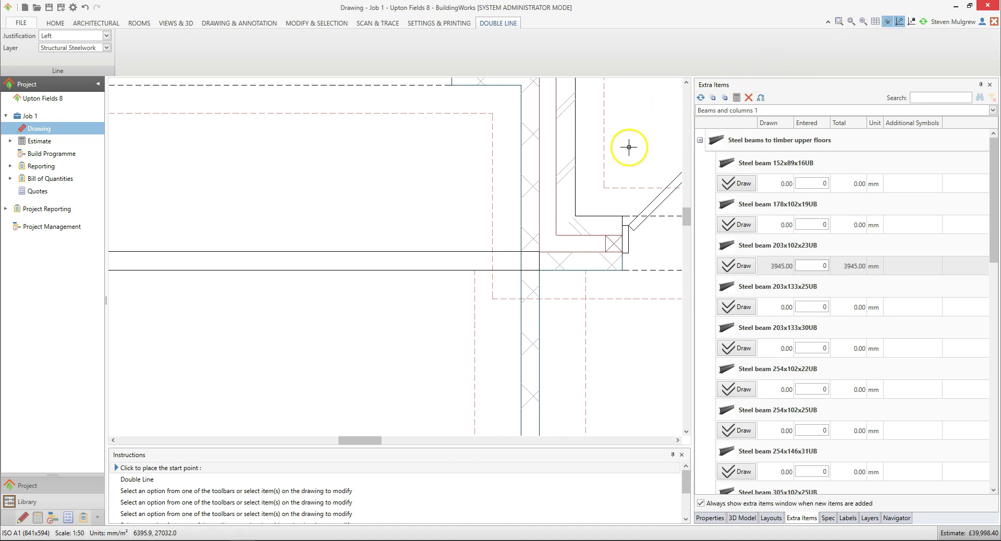
{"action": "left_click", "coordinate": [539, 233]}
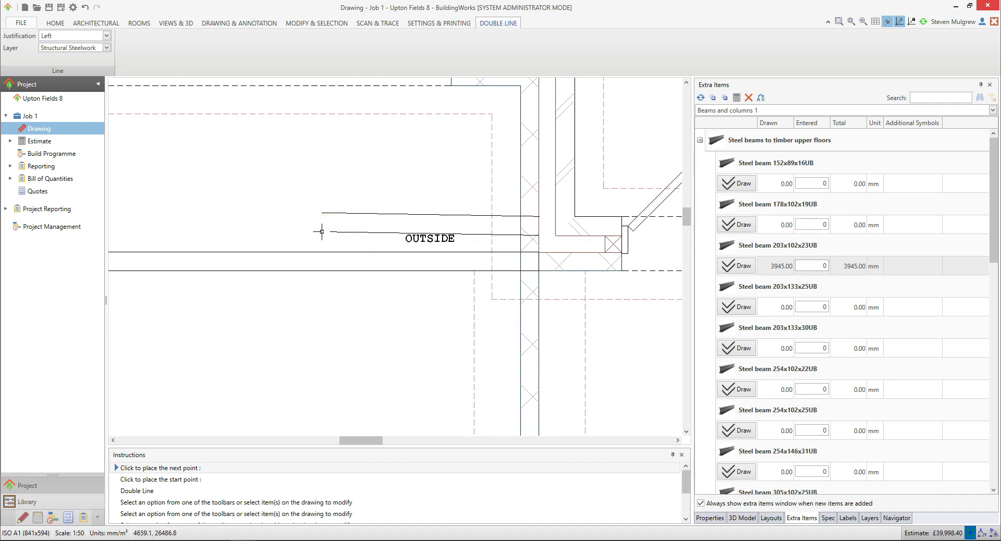
{"action": "scroll", "coordinate": [318, 232], "scroll_direction": "down", "scroll_amount": 6}
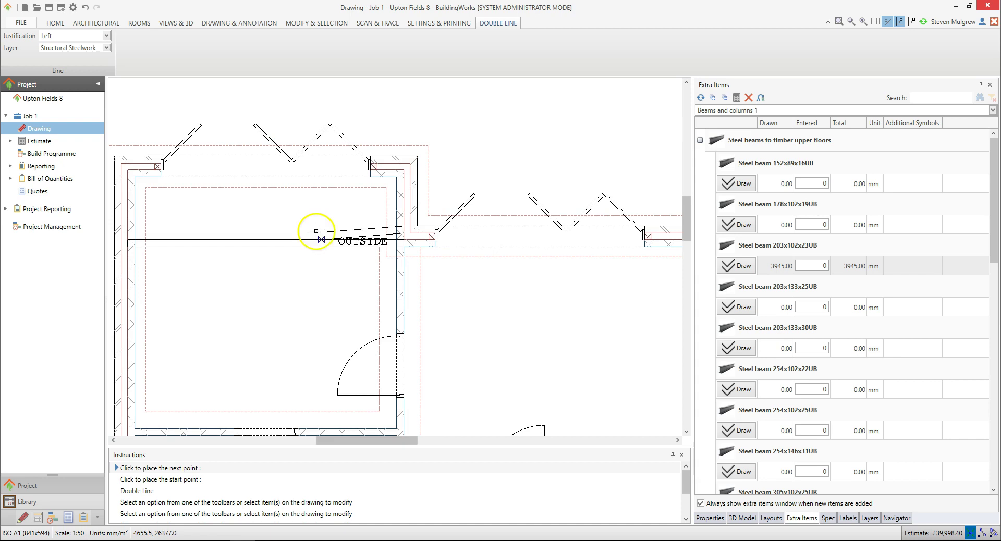
{"action": "left_click", "coordinate": [129, 232]}
{"action": "left_click", "coordinate": [129, 232]}
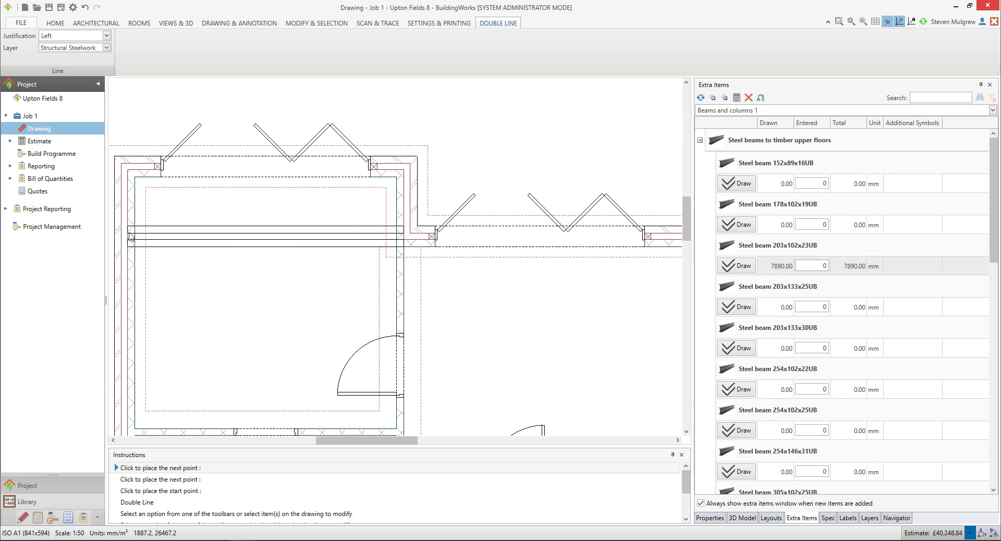
{"action": "key", "text": "Escape"}
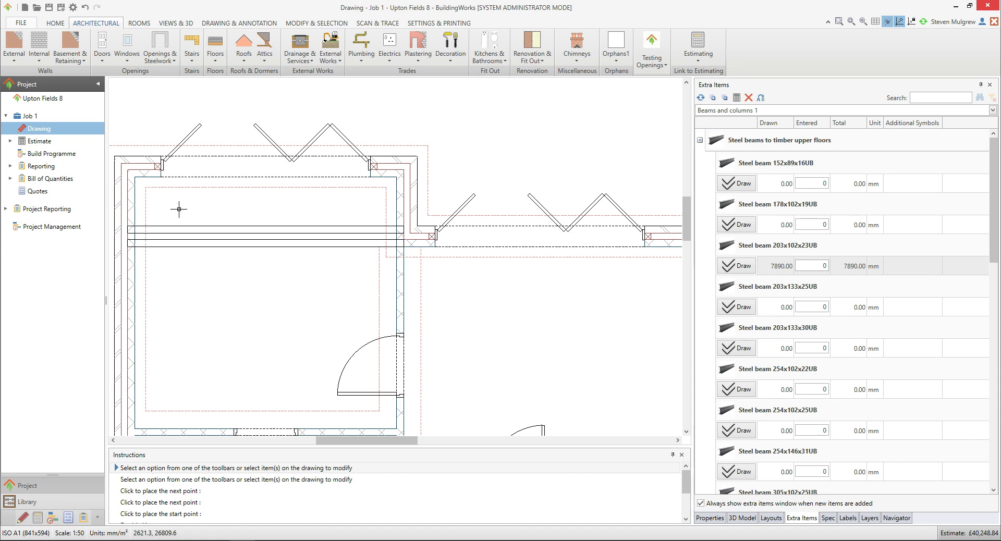
{"action": "left_click", "coordinate": [190, 207]}
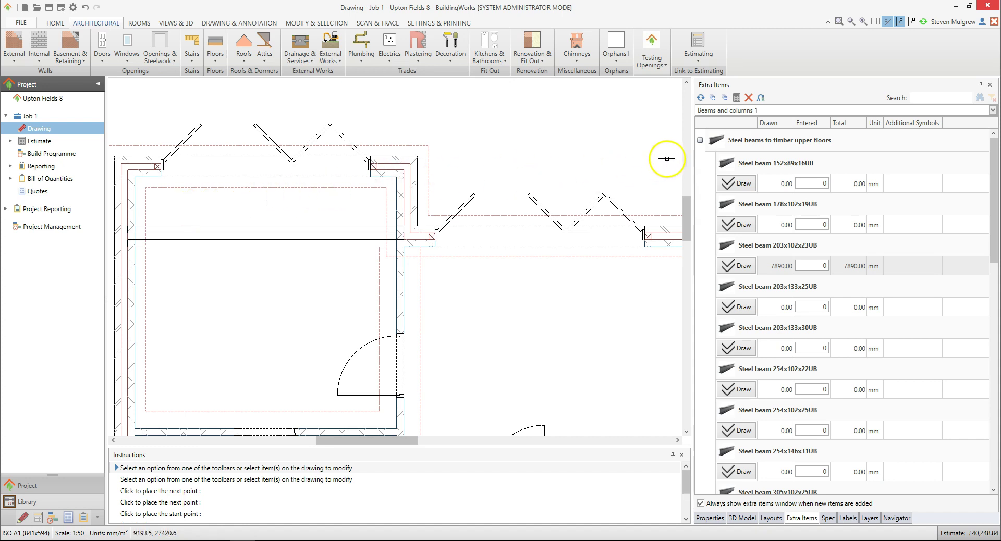
Set the quantity of 102mm wide padstones bedded in mortar to internal wall to 4
{"action": "left_click", "coordinate": [700, 141]}
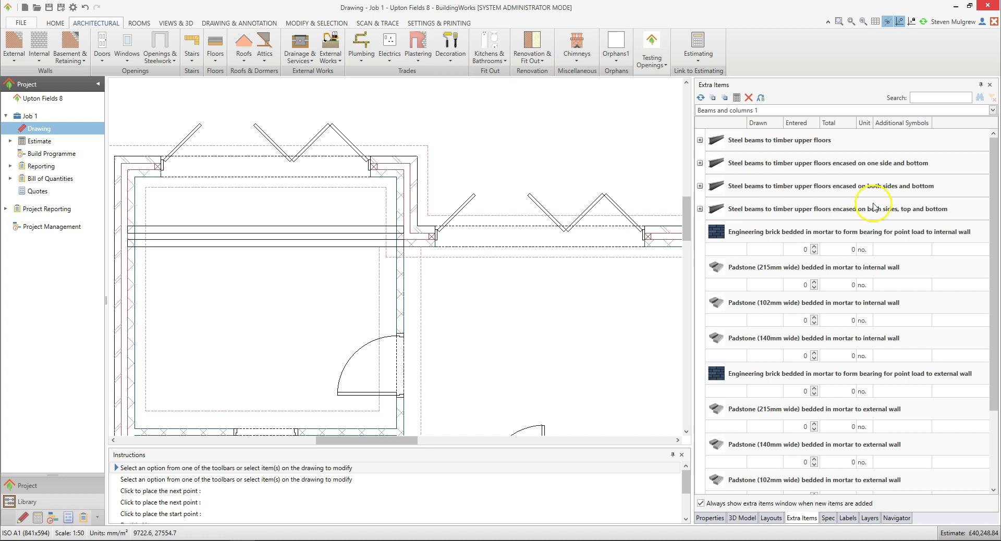
{"action": "left_click_drag", "start_coordinate": [994, 192], "coordinate": [996, 286]}
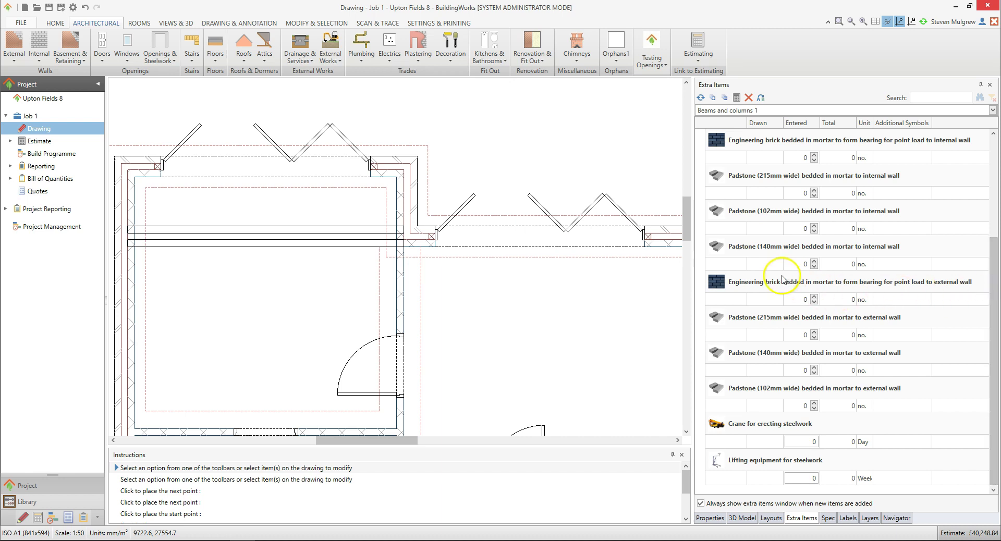
{"action": "mouse_move", "coordinate": [725, 215]}
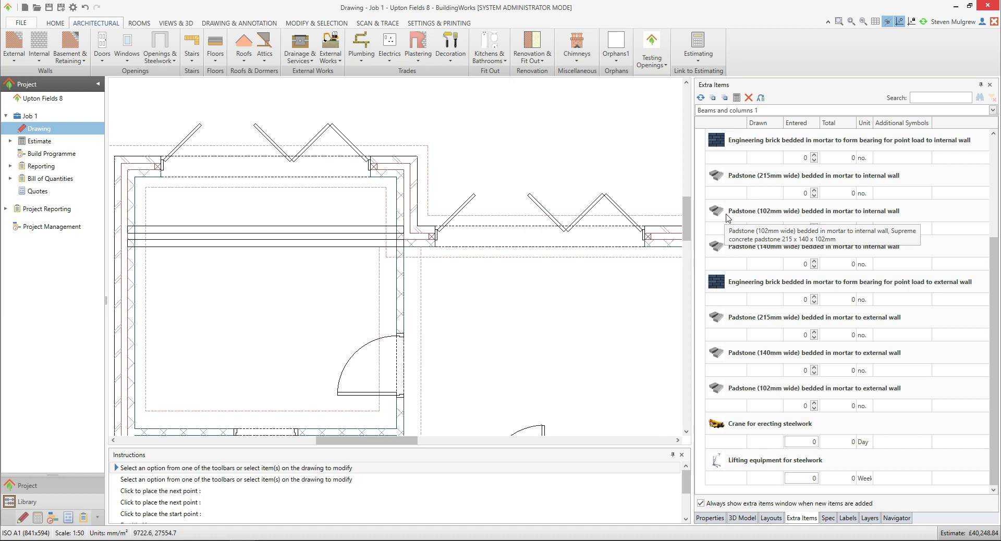
{"action": "left_click", "coordinate": [733, 221]}
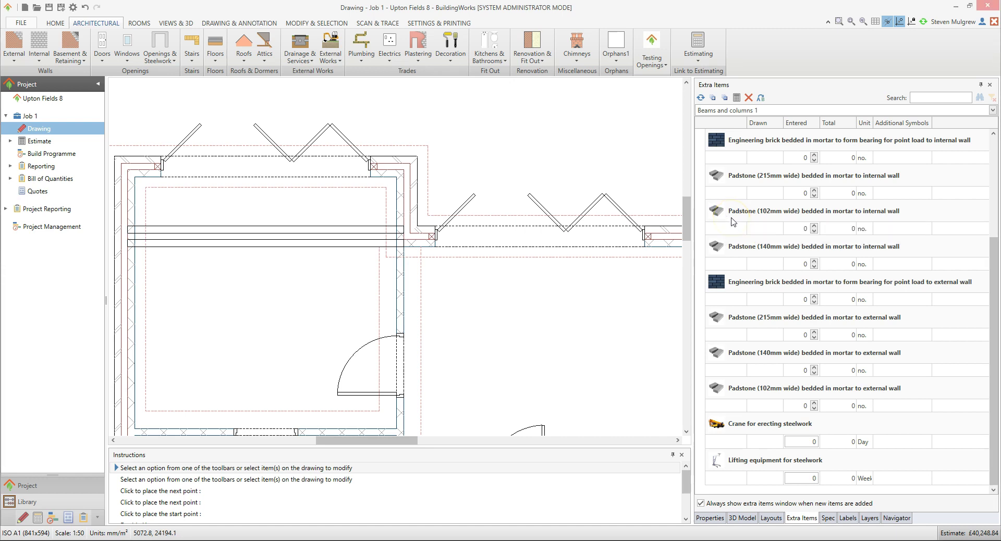
{"action": "left_click", "coordinate": [815, 227]}
{"action": "left_click", "coordinate": [815, 225]}
{"action": "left_click", "coordinate": [815, 226]}
{"action": "left_click", "coordinate": [815, 226]}
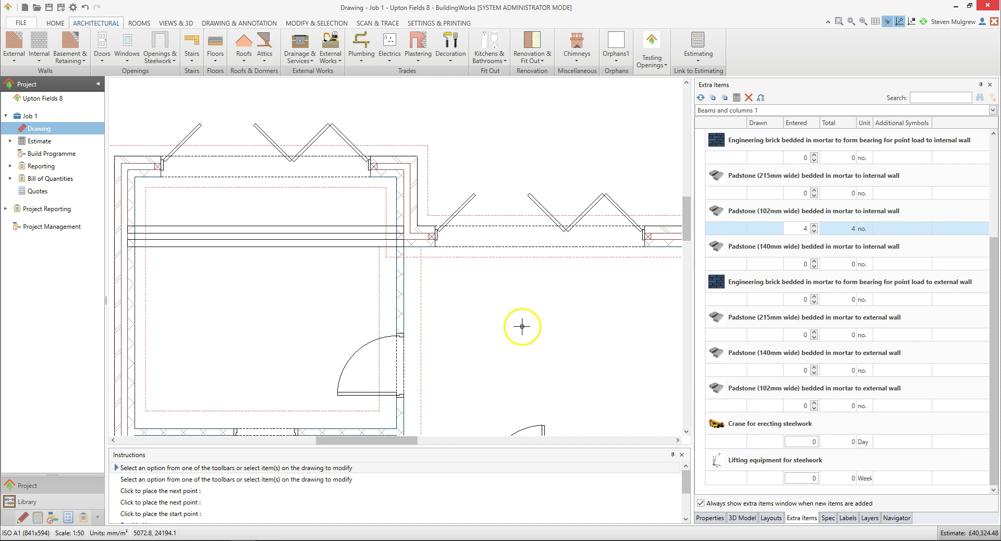
Save the project as a new file named Upton Fields 9.bwp
{"action": "left_click", "coordinate": [60, 8]}
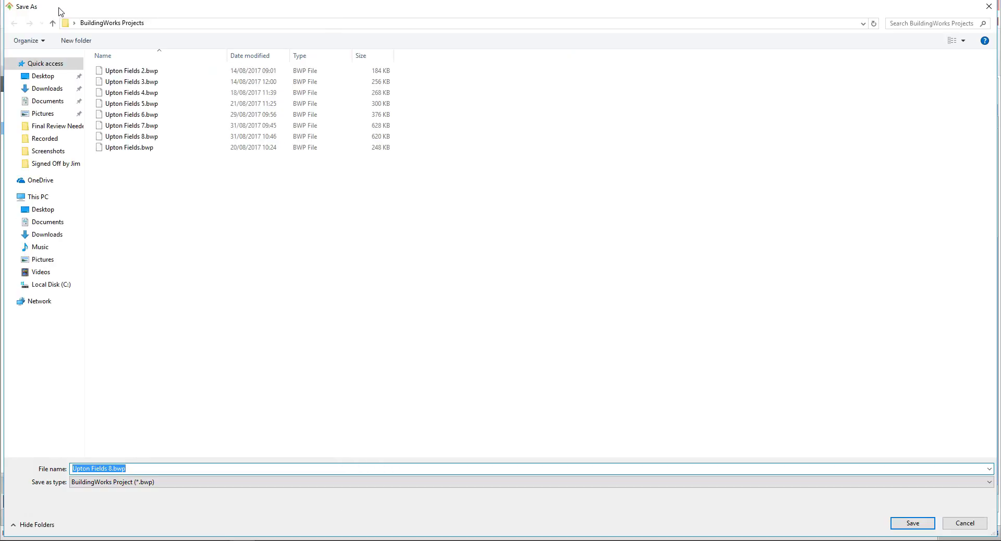
{"action": "left_click", "coordinate": [113, 469]}
{"action": "key", "text": "BackSpace"}
{"action": "type", "text": "9"}
{"action": "left_click", "coordinate": [920, 523]}
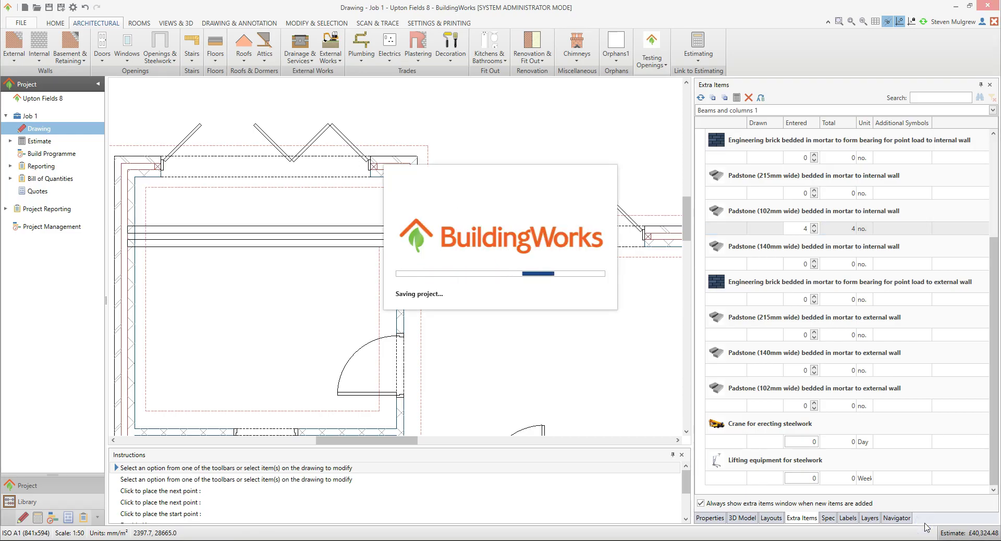